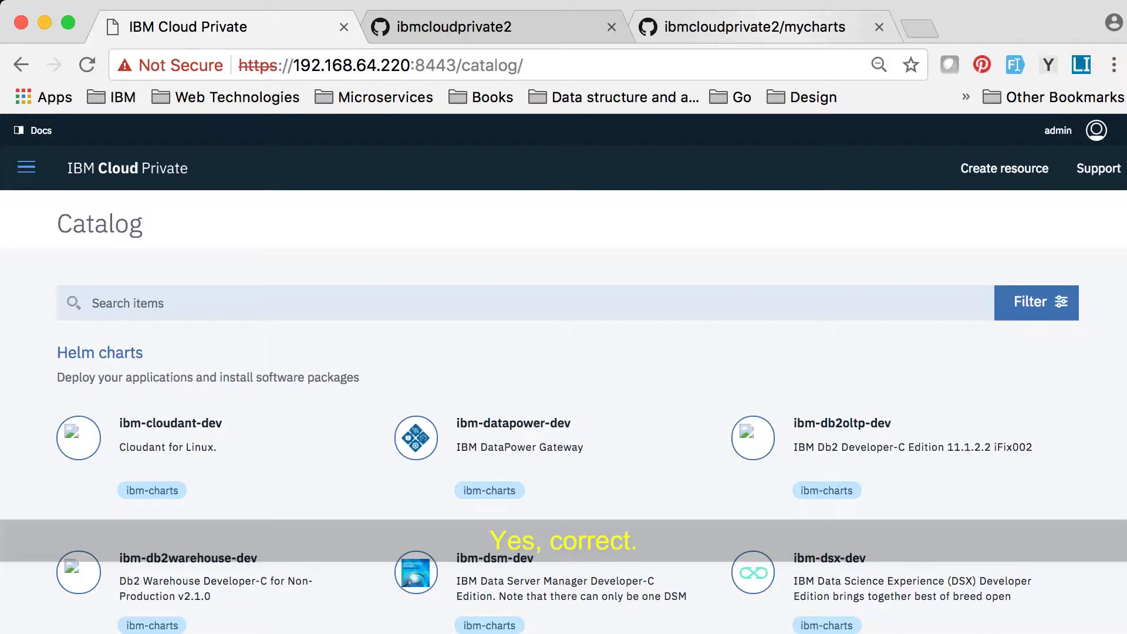
Search the catalog for "dot" and open the dotnet-app Helm chart from js-mycharts for configuration.
{"action": "key", "text": "super+3"}
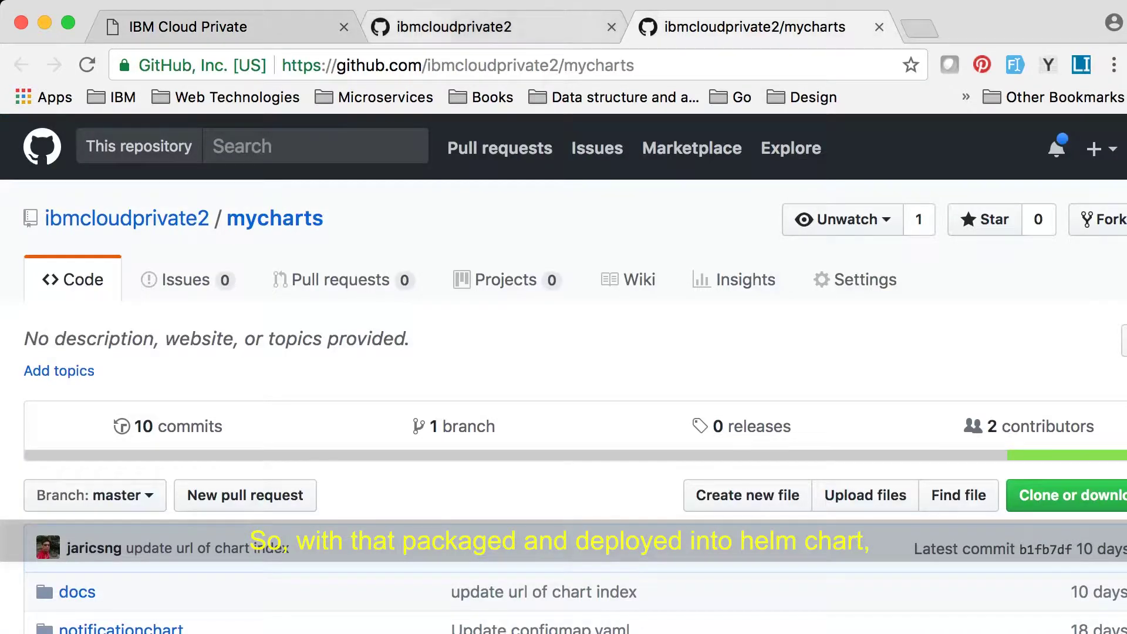
{"action": "key", "text": "super+1"}
{"action": "type", "text": "dot"}
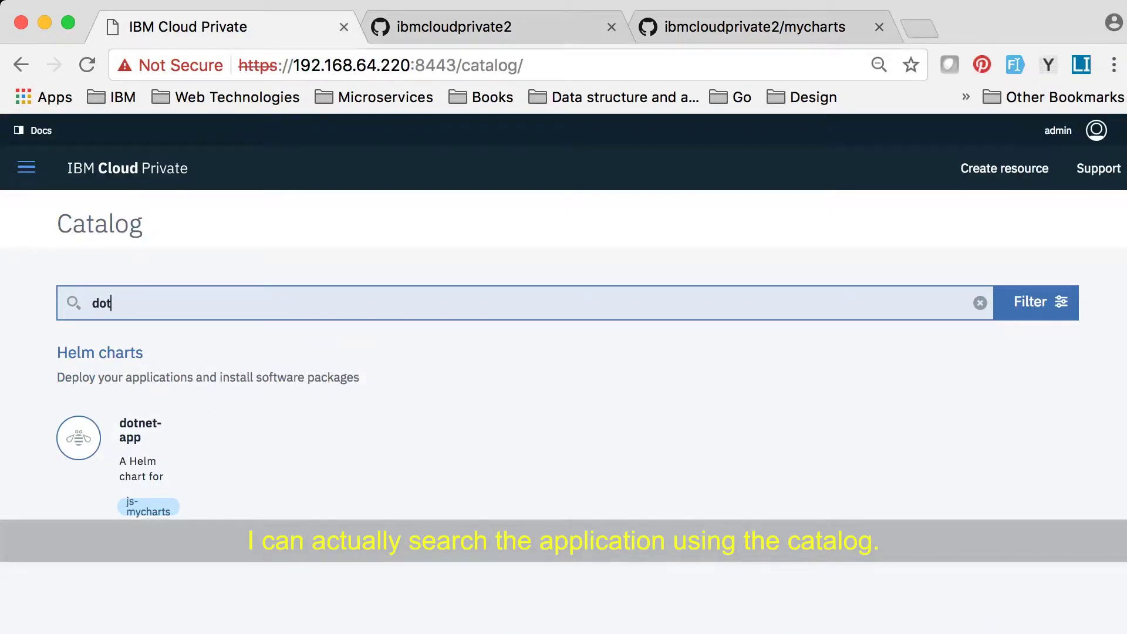
{"action": "left_click", "coordinate": [117, 452]}
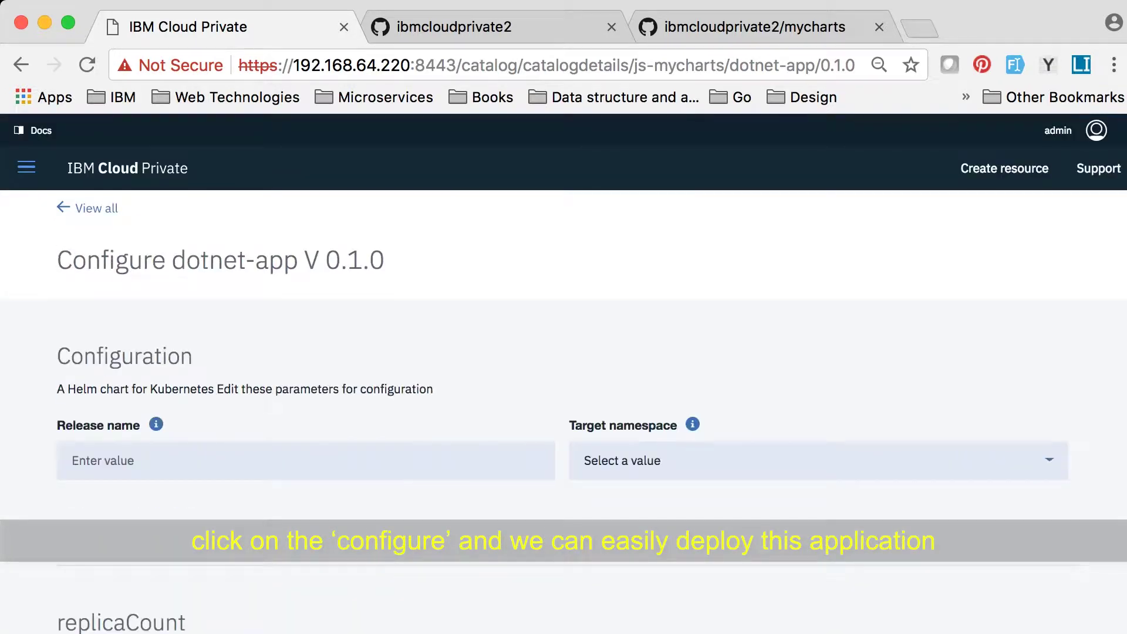
Configure the dotnet-app release with the name js-dotnet and target namespace dev, and deploy it.
{"action": "left_click", "coordinate": [818, 460]}
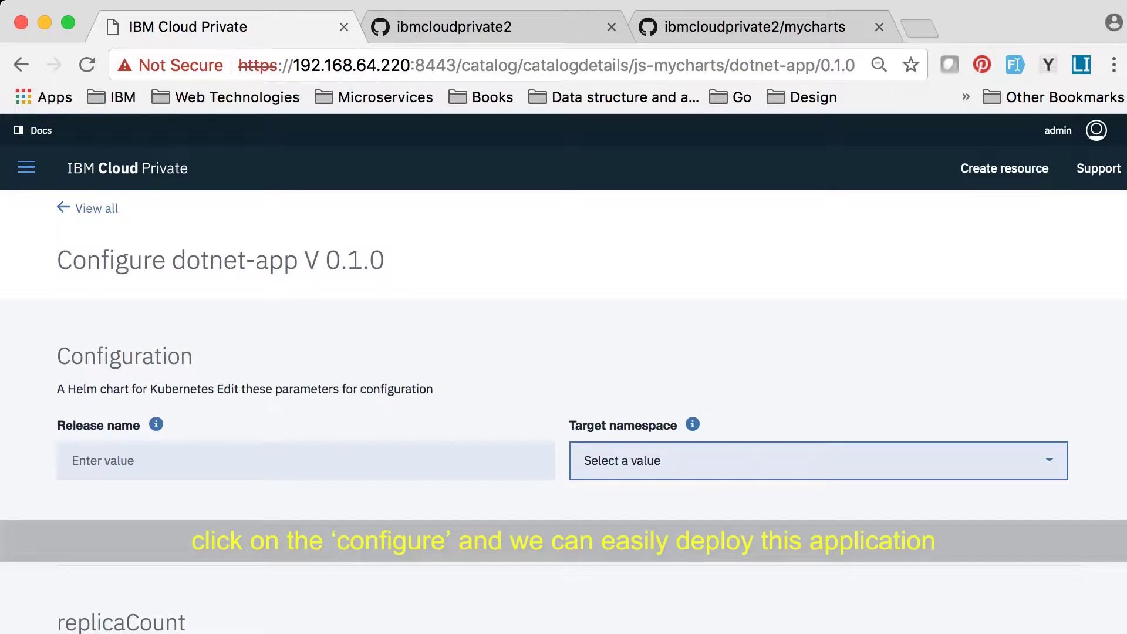
{"action": "left_click", "coordinate": [305, 460]}
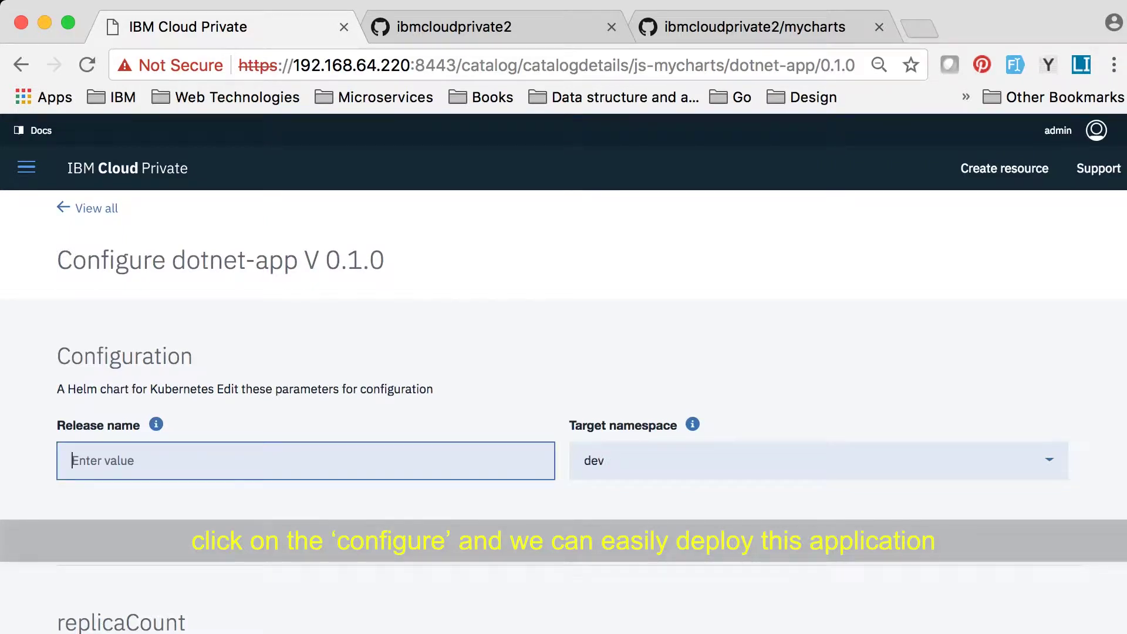
{"action": "type", "text": "js-dotnet"}
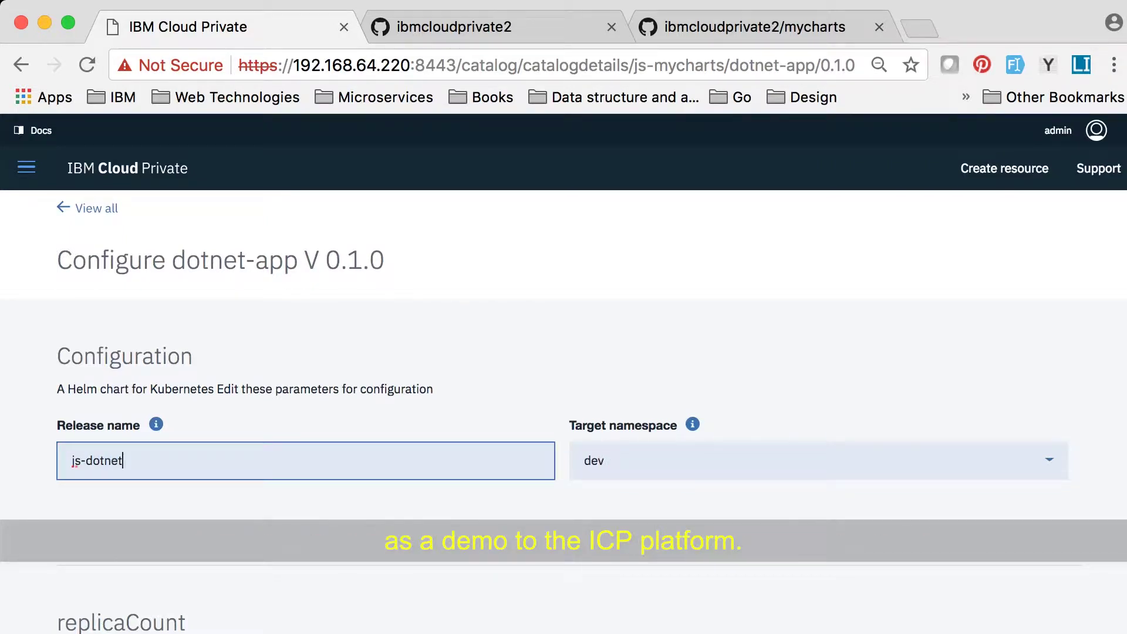
{"action": "scroll", "coordinate": [564, 410], "scroll_direction": "down", "scroll_amount": 3}
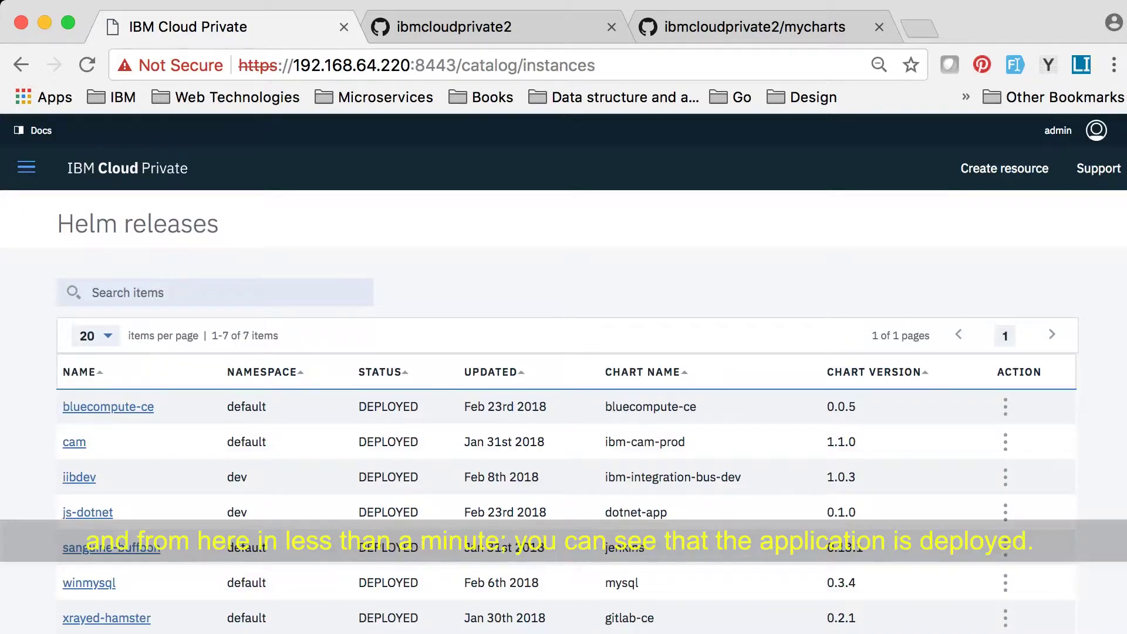
Filter the Helm releases by "js" and examine the details of the js-dotnet release.
{"action": "left_click", "coordinate": [92, 292]}
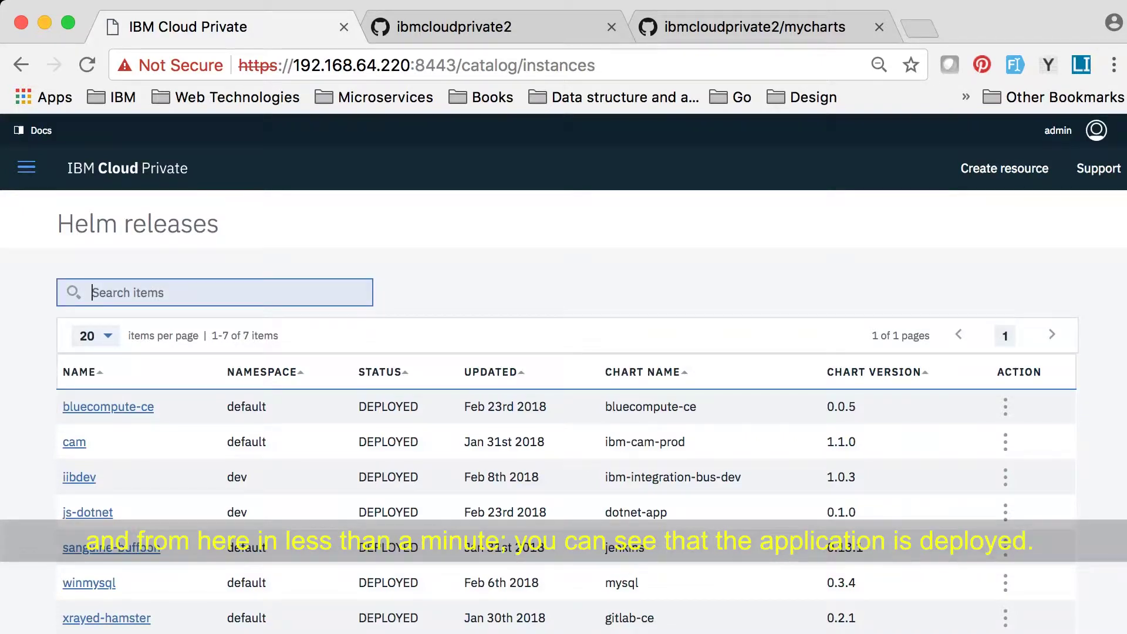
{"action": "type", "text": "js"}
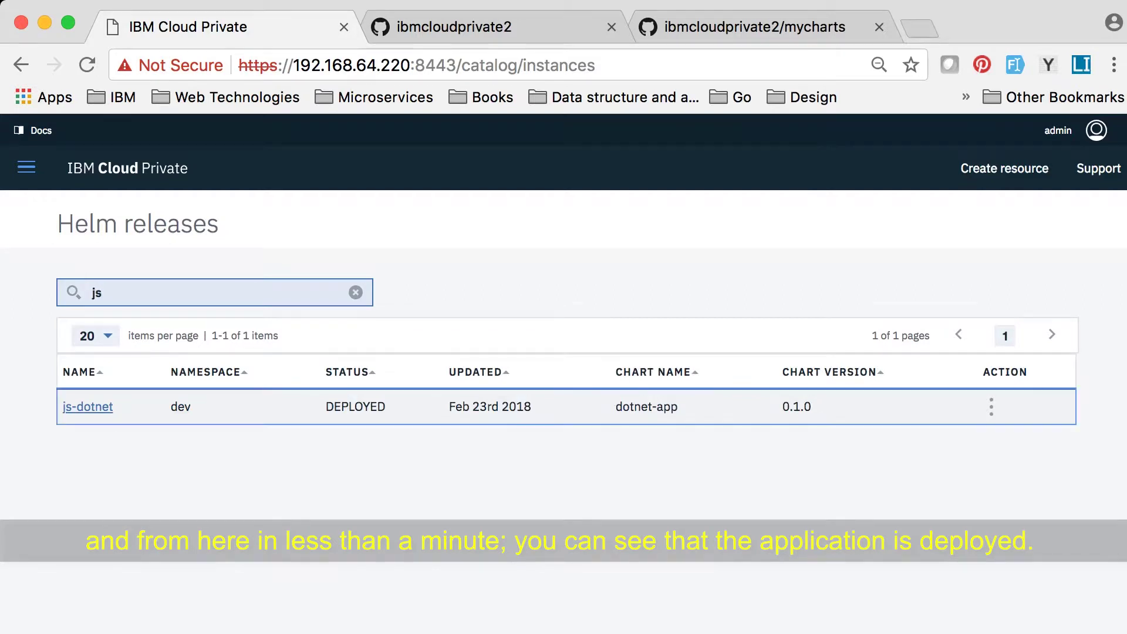
{"action": "left_click", "coordinate": [88, 406]}
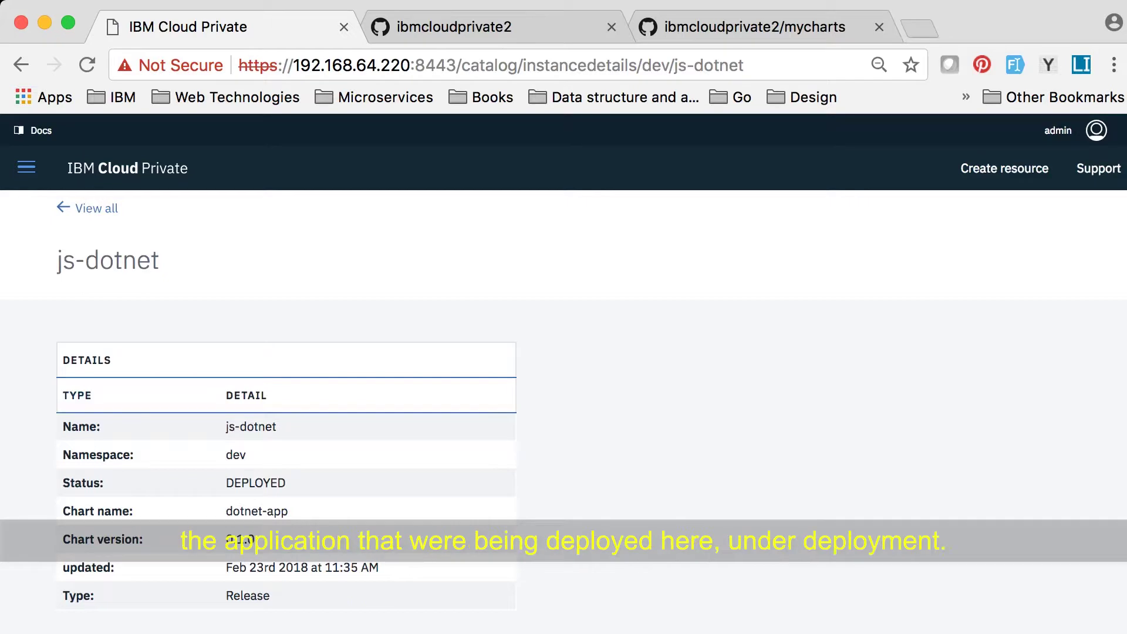
{"action": "scroll", "coordinate": [564, 411], "scroll_direction": "down", "scroll_amount": 6}
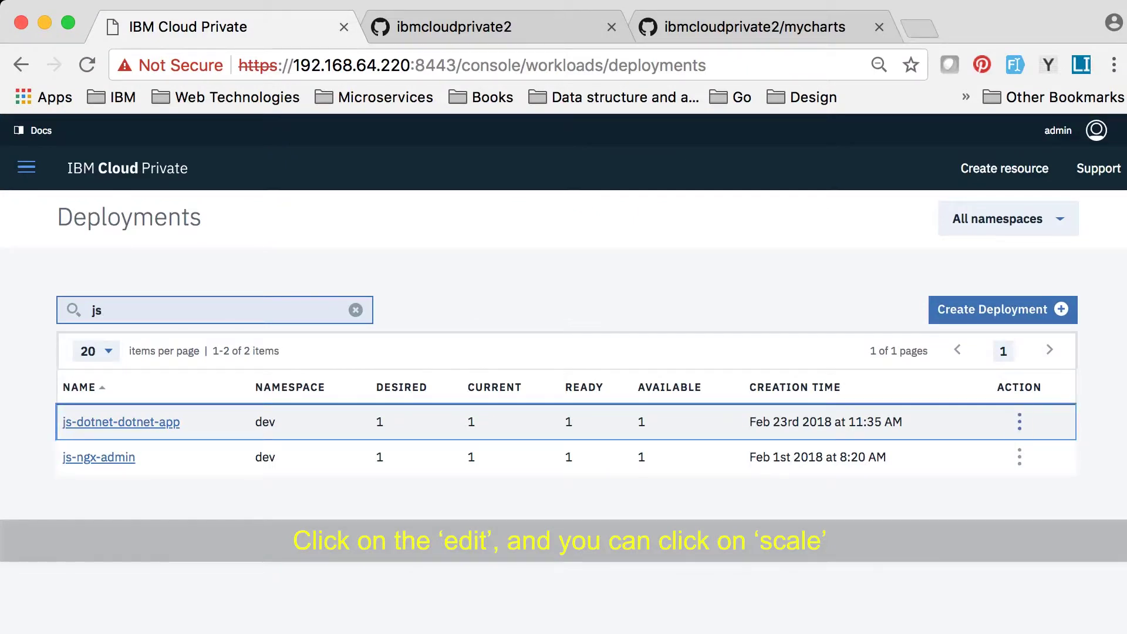
Scale the js-dotnet-dotnet-app deployment to 6 instances and review its deployment details.
{"action": "left_click", "coordinate": [1019, 422]}
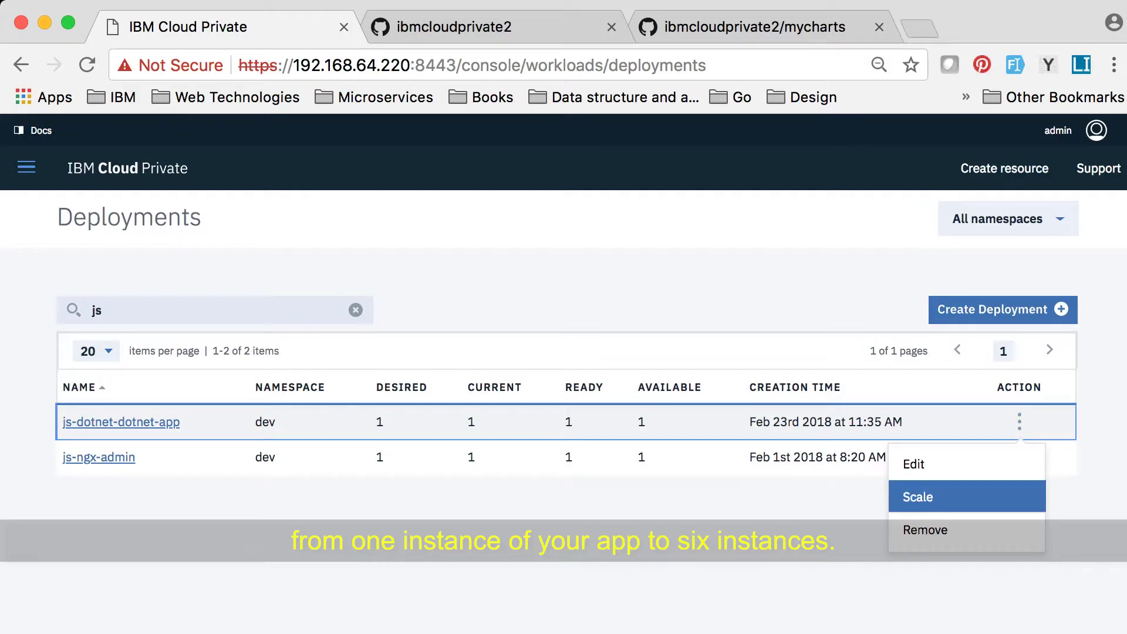
{"action": "left_click", "coordinate": [917, 497]}
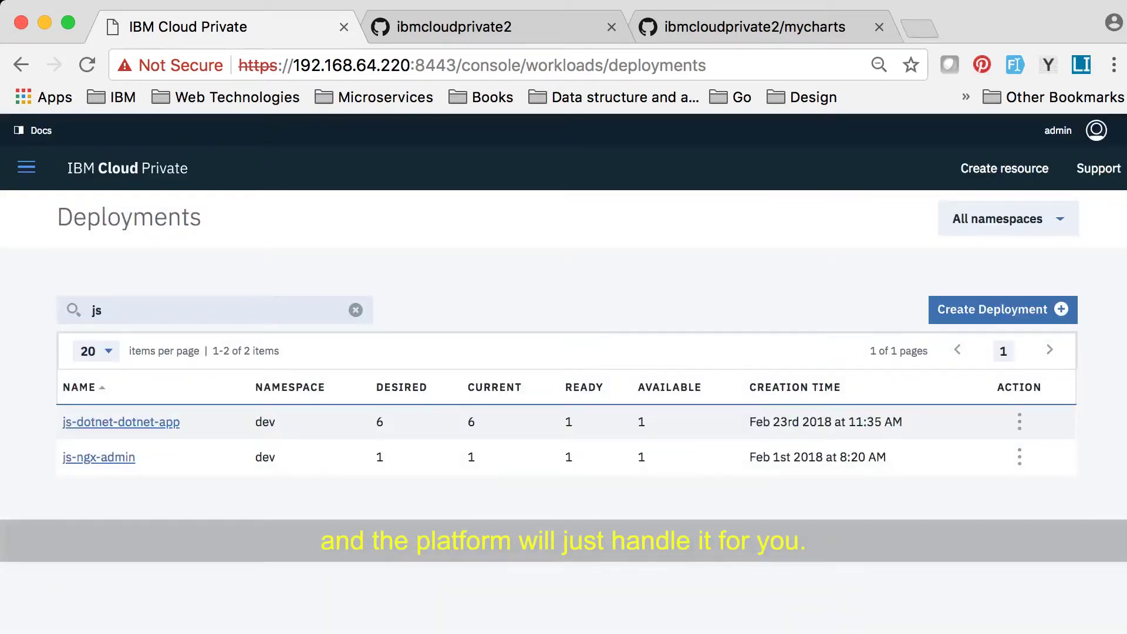
{"action": "key", "text": "Return"}
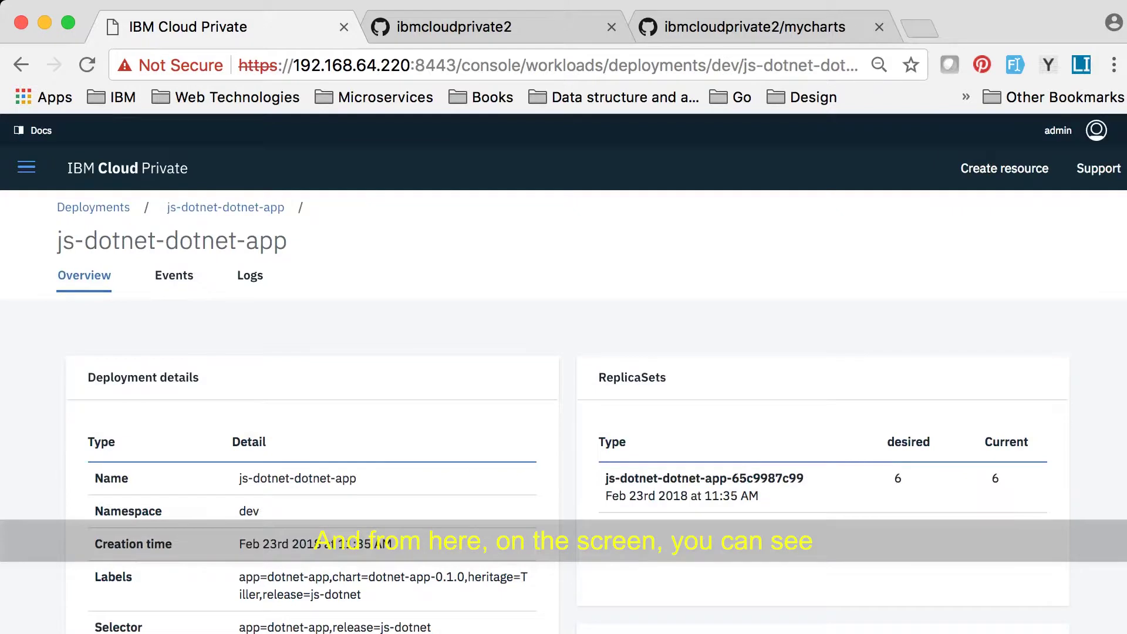
{"action": "scroll", "coordinate": [564, 411], "scroll_direction": "down", "scroll_amount": 2}
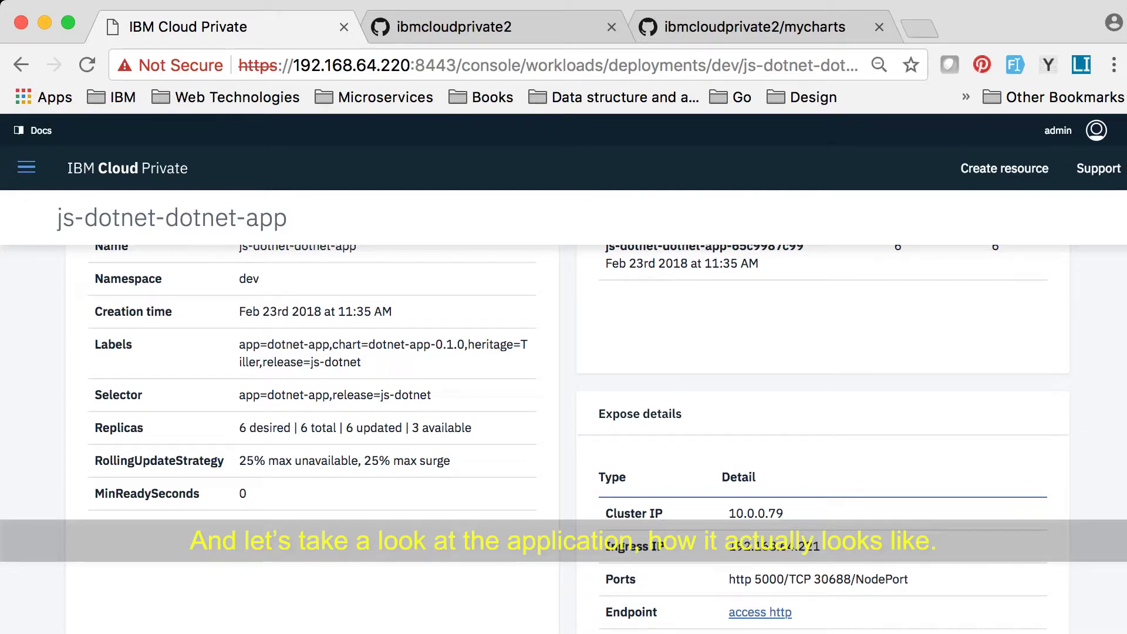
{"action": "scroll", "coordinate": [563, 411], "scroll_direction": "up", "scroll_amount": 5}
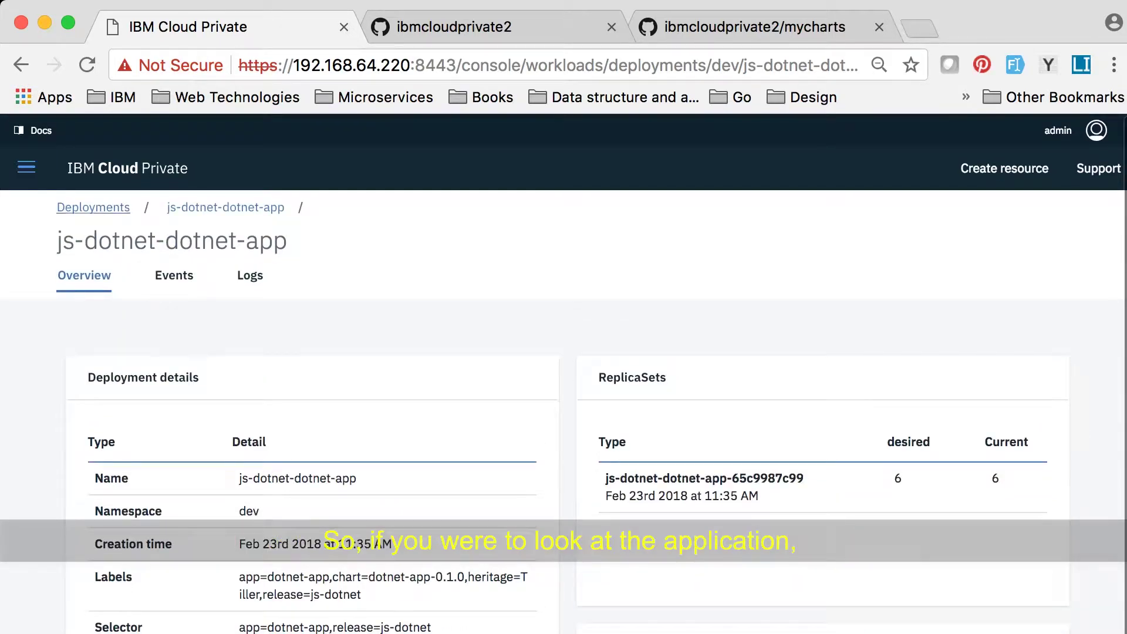
Filter the network access services by "js", open the js-dotnet-dotnet-app service and launch its web application.
{"action": "left_click", "coordinate": [26, 167]}
{"action": "left_click", "coordinate": [100, 581]}
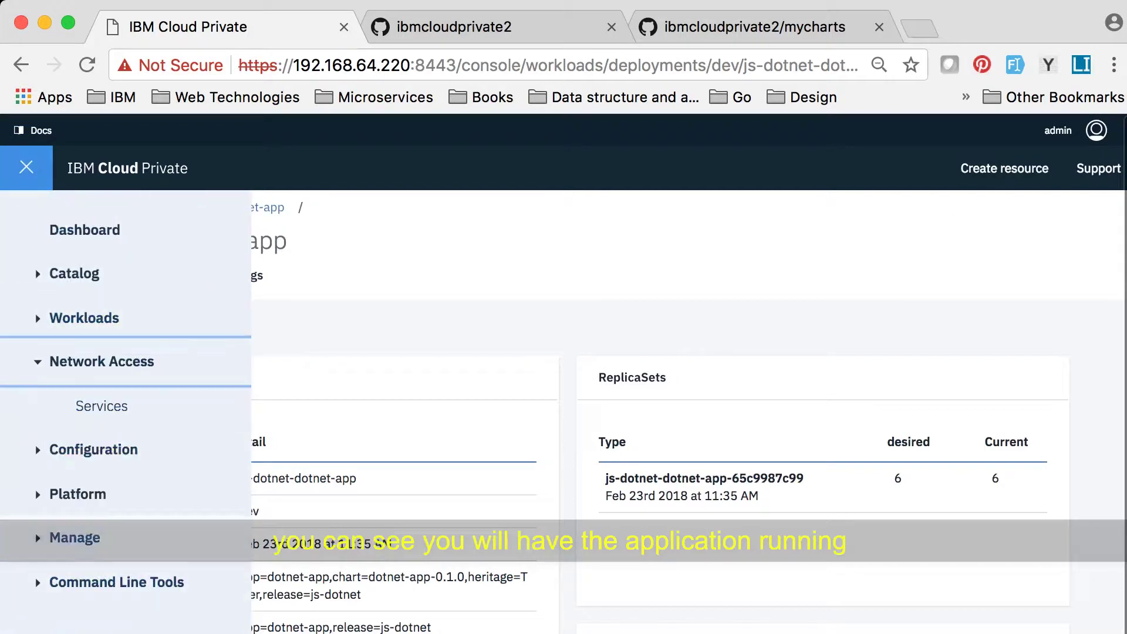
{"action": "left_click", "coordinate": [101, 406]}
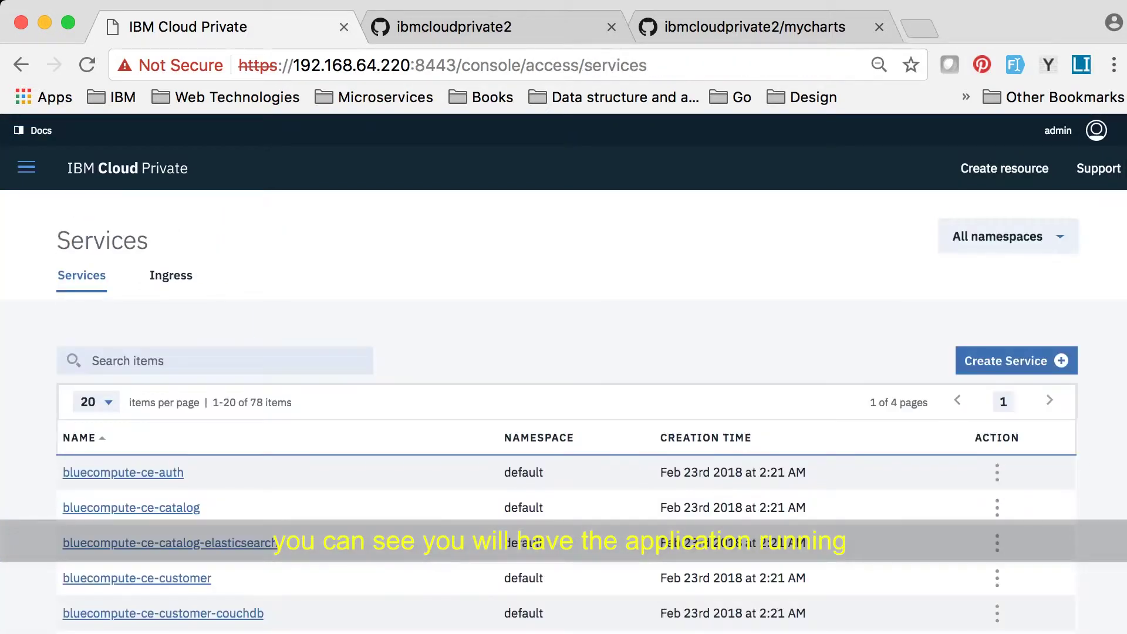
{"action": "left_click", "coordinate": [176, 360]}
{"action": "type", "text": "js"}
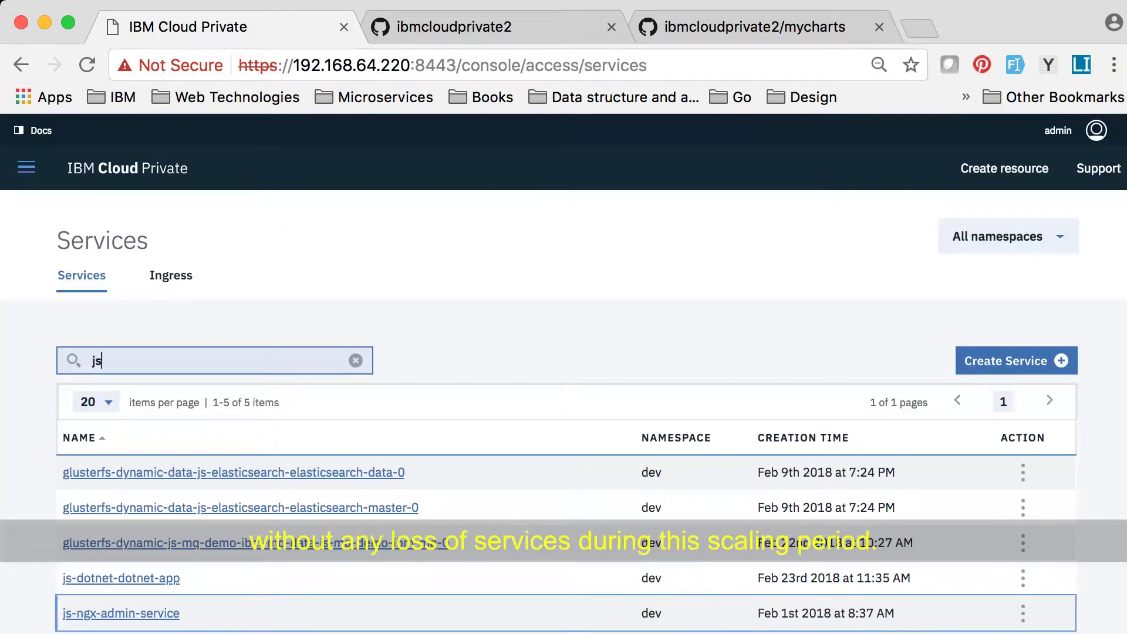
{"action": "left_click", "coordinate": [121, 578]}
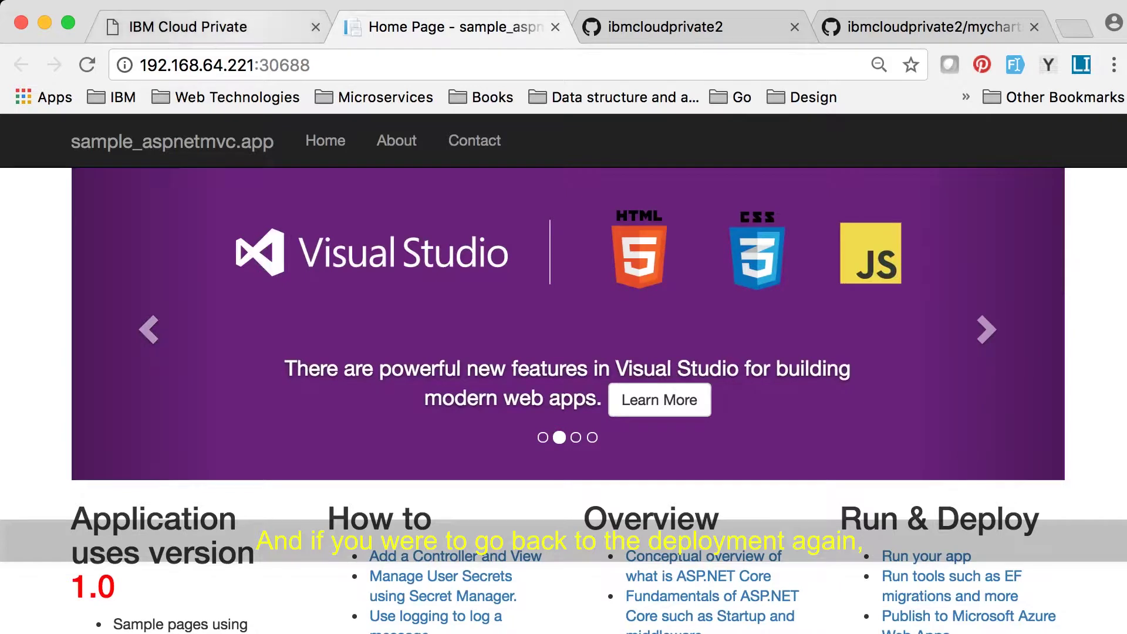
Return to the workload deployments and check the replica status in the js-dotnet-dotnet-app details.
{"action": "left_click", "coordinate": [194, 27]}
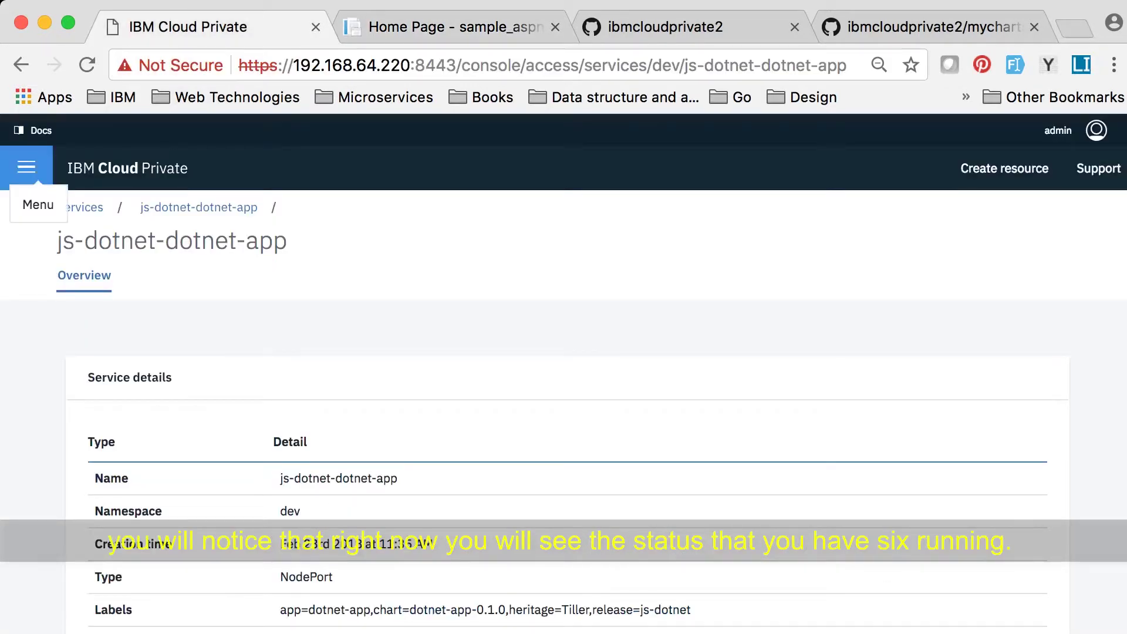
{"action": "left_click", "coordinate": [26, 167]}
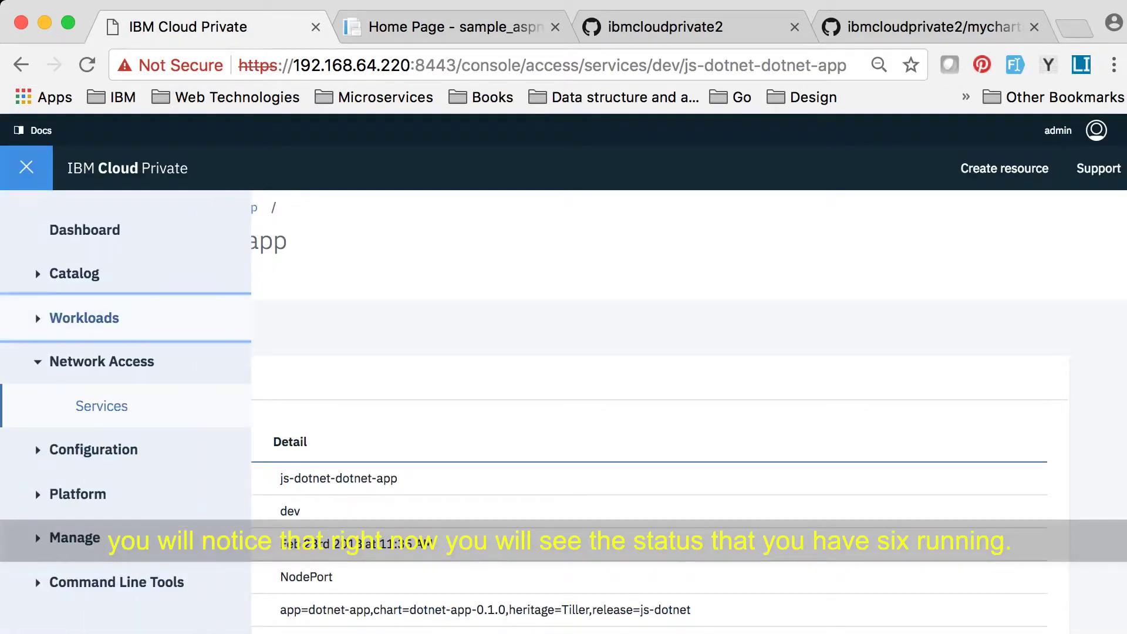
{"action": "left_click", "coordinate": [84, 317]}
{"action": "left_click", "coordinate": [117, 406]}
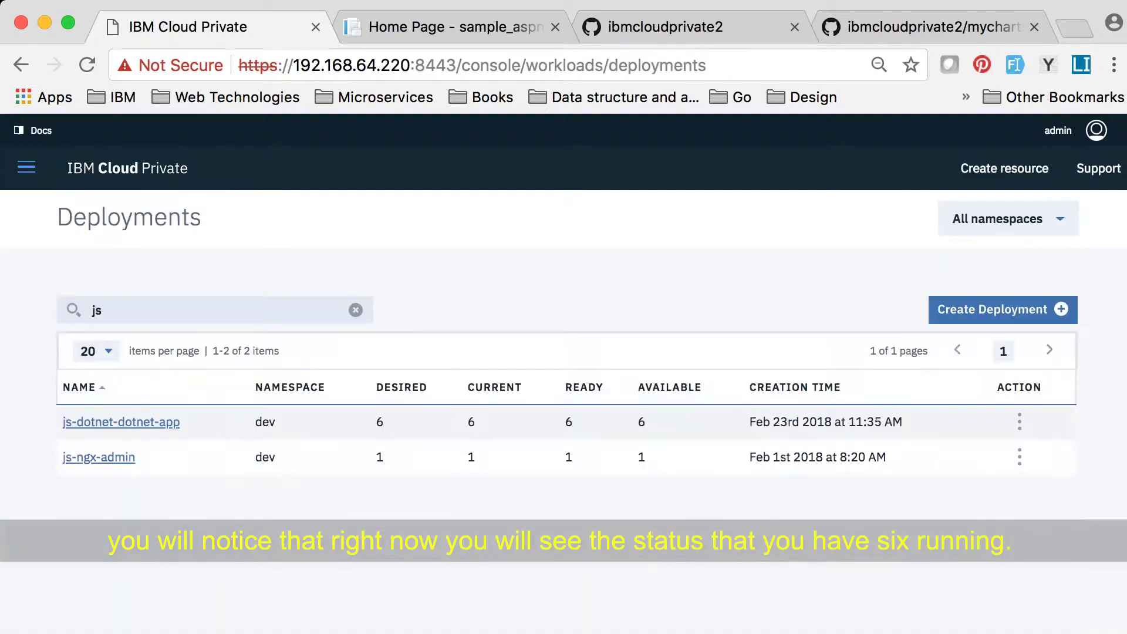
{"action": "left_click", "coordinate": [121, 422]}
{"action": "scroll", "coordinate": [564, 411], "scroll_direction": "down", "scroll_amount": 5}
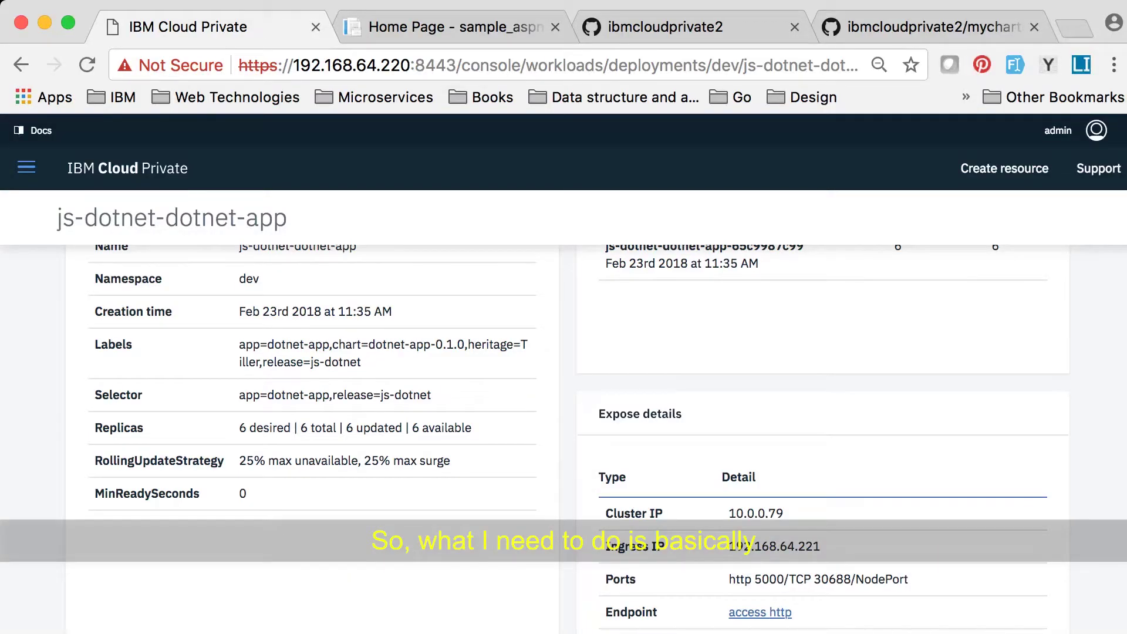
Edit the js-dotnet-dotnet-app deployment definition to update the application to version 1.1.
{"action": "scroll", "coordinate": [564, 411], "scroll_direction": "up", "scroll_amount": 5}
{"action": "left_click", "coordinate": [93, 209]}
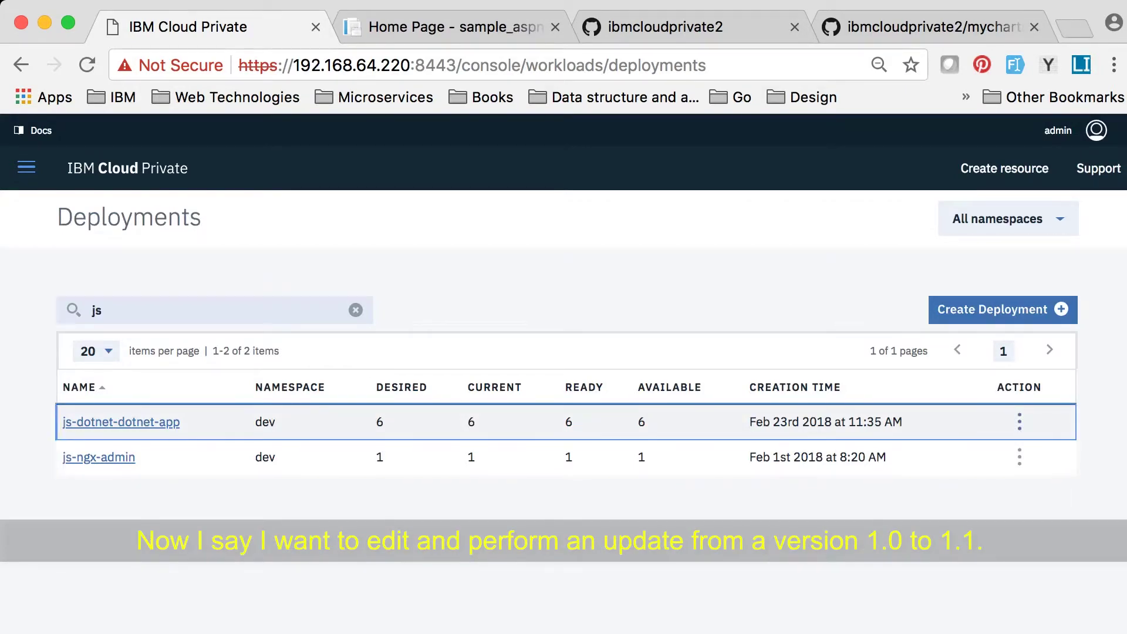
{"action": "left_click", "coordinate": [939, 464]}
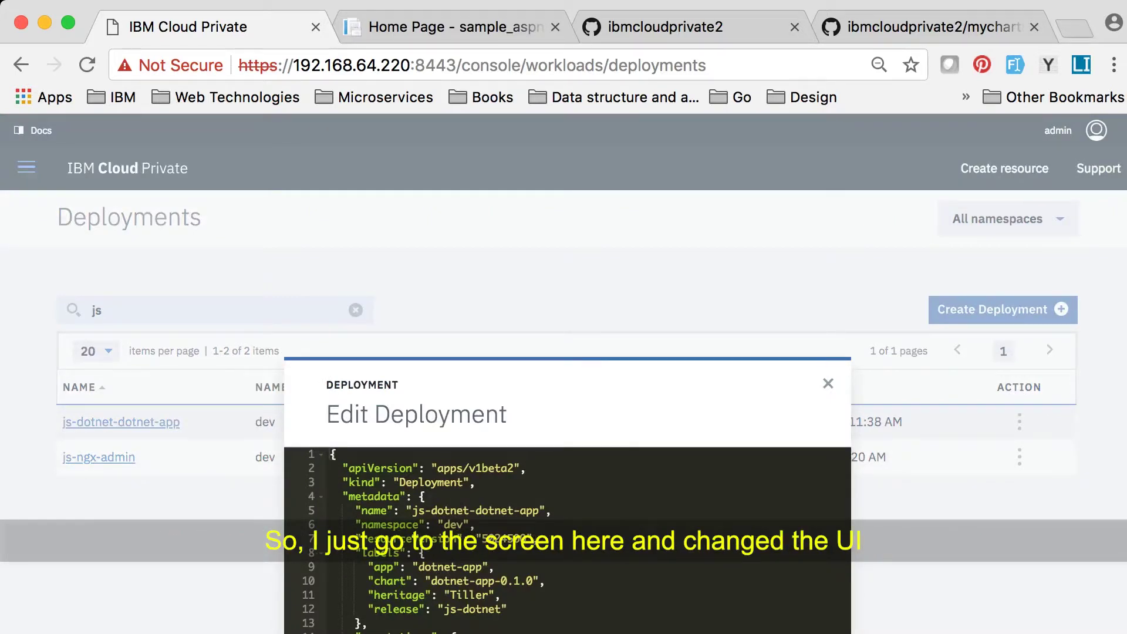
{"action": "scroll", "coordinate": [567, 540], "scroll_direction": "down", "scroll_amount": 5}
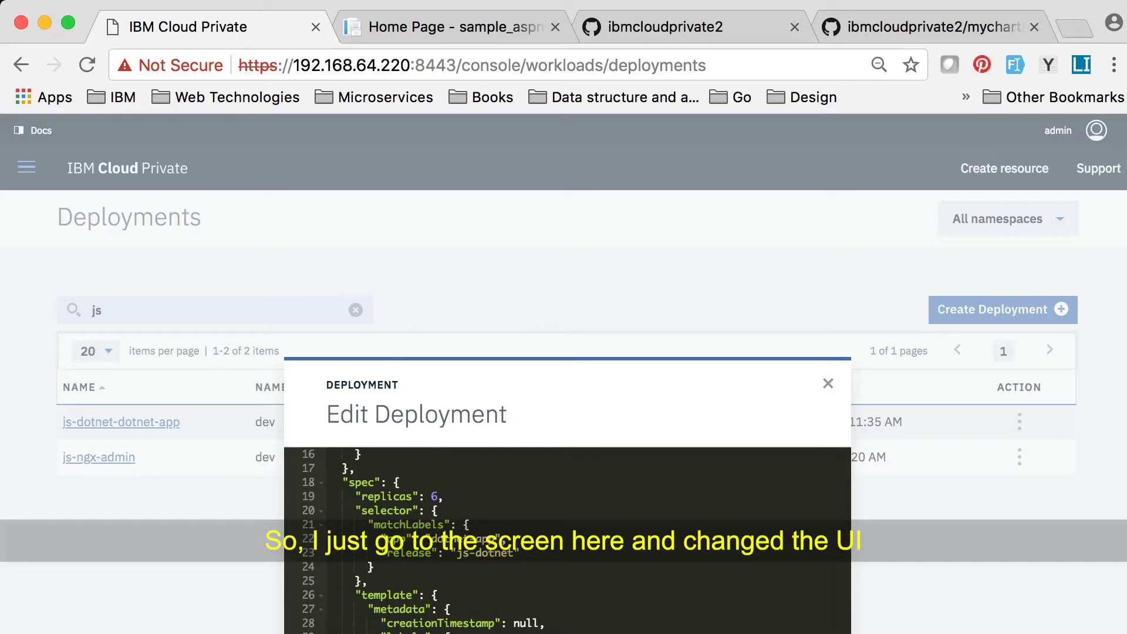
{"action": "scroll", "coordinate": [567, 540], "scroll_direction": "down", "scroll_amount": 2}
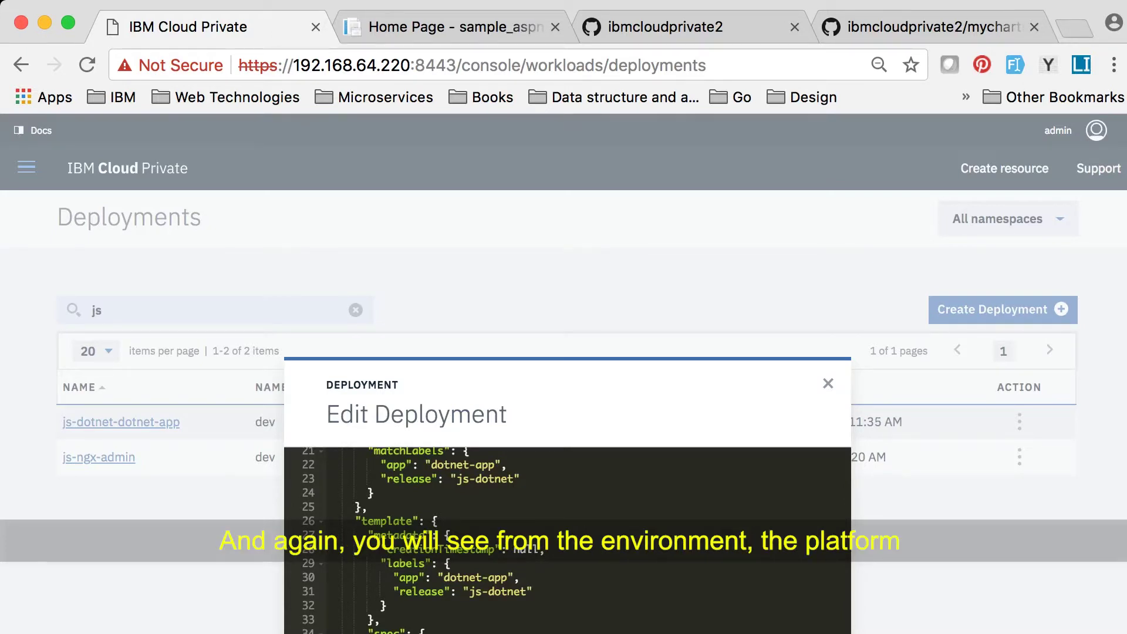
{"action": "key", "text": "Escape"}
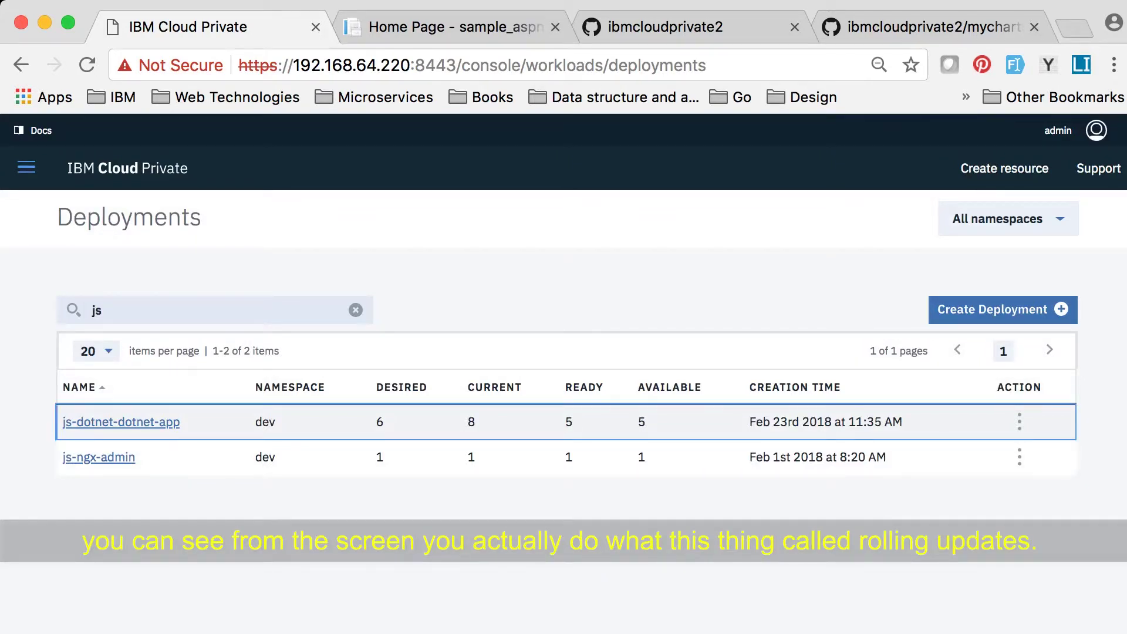
Examine the rolling update's replica status in the js-dotnet-dotnet-app details and check the running web application.
{"action": "left_click", "coordinate": [121, 421]}
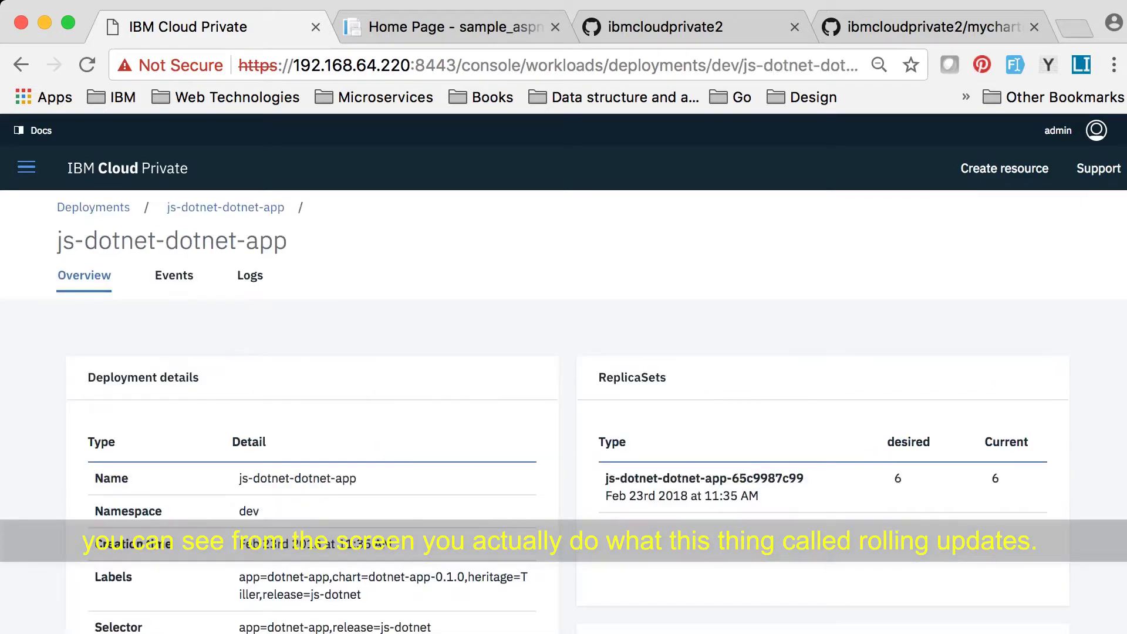
{"action": "scroll", "coordinate": [564, 411], "scroll_direction": "down", "scroll_amount": 5}
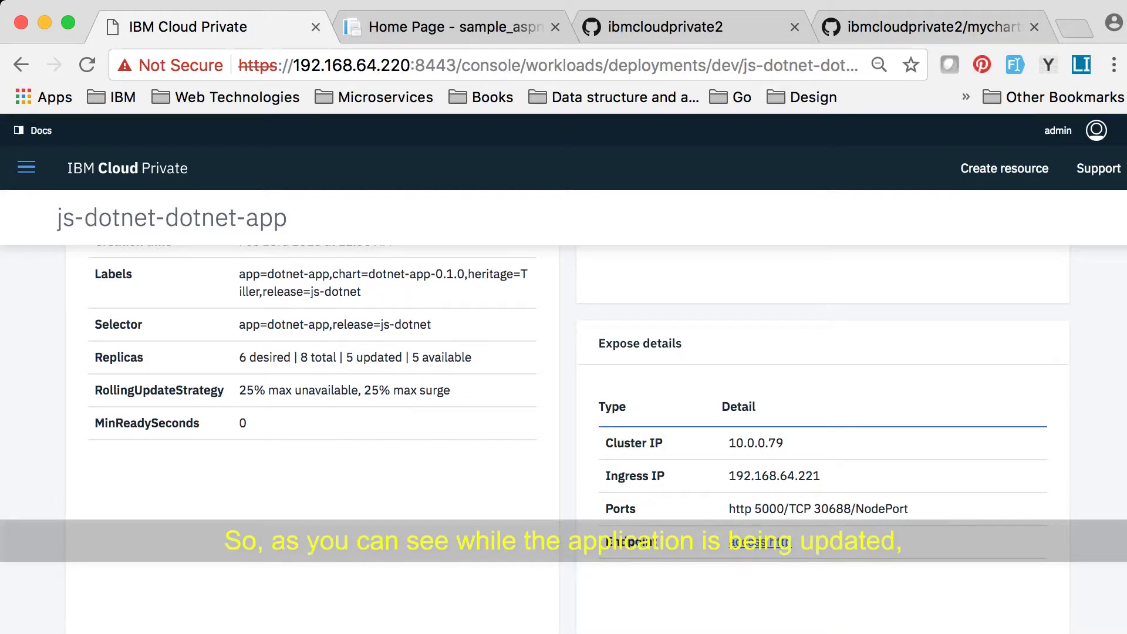
{"action": "key", "text": "ctrl+Tab"}
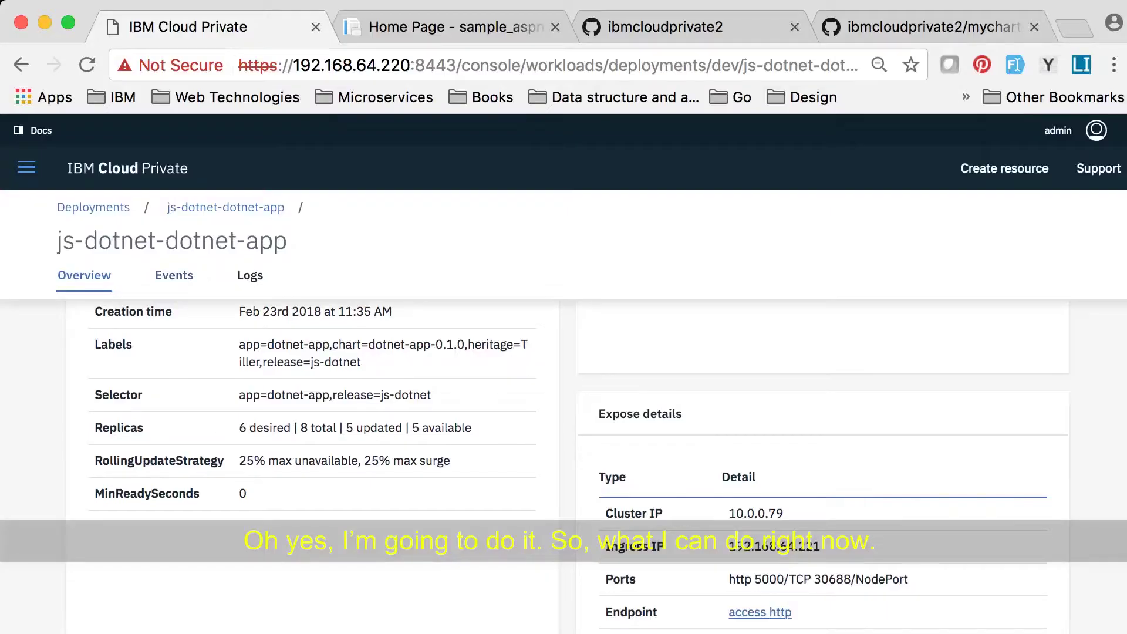
Edit the js-dotnet-dotnet-app deployment definition again to switch the application back to version 1.0.
{"action": "key", "text": "super+Left"}
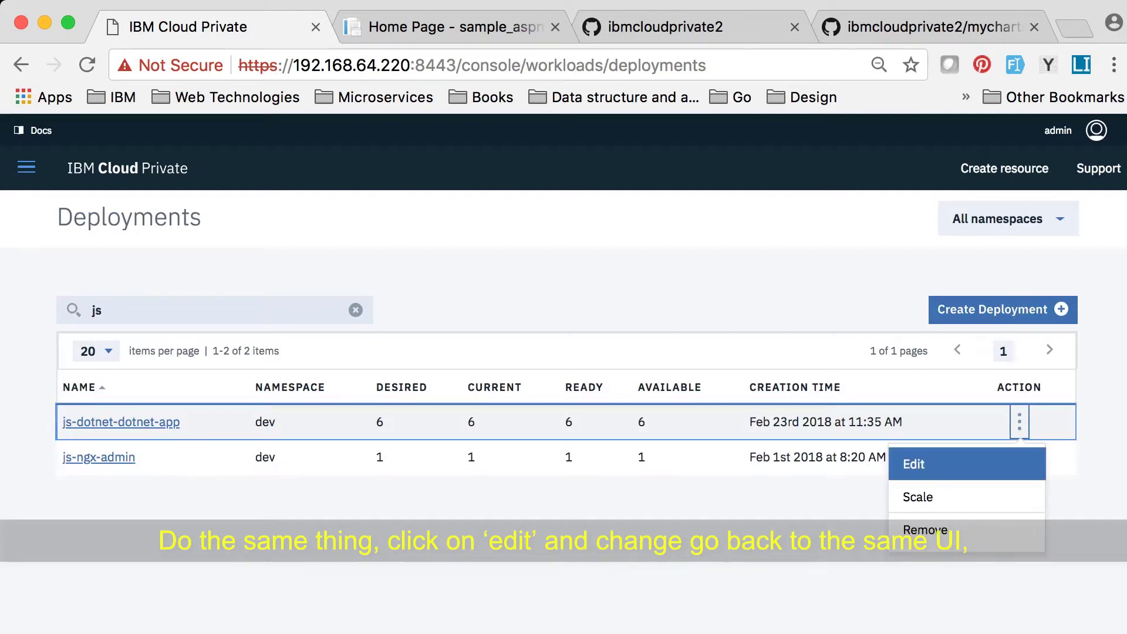
{"action": "left_click", "coordinate": [914, 464]}
{"action": "scroll", "coordinate": [567, 540], "scroll_direction": "down", "scroll_amount": 5}
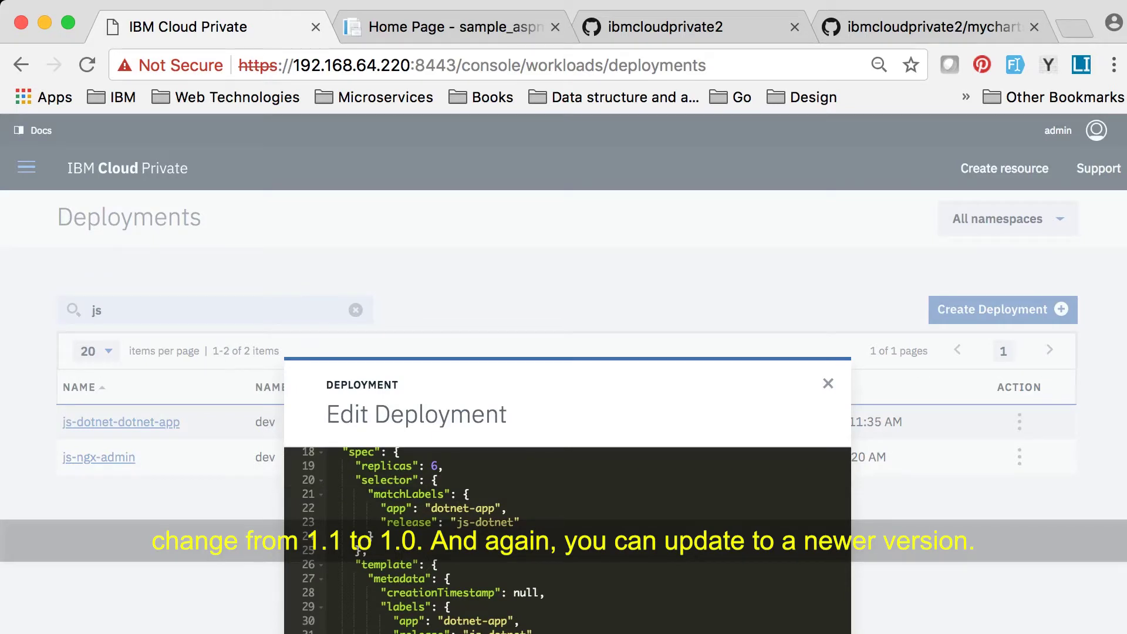
{"action": "key", "text": "Escape"}
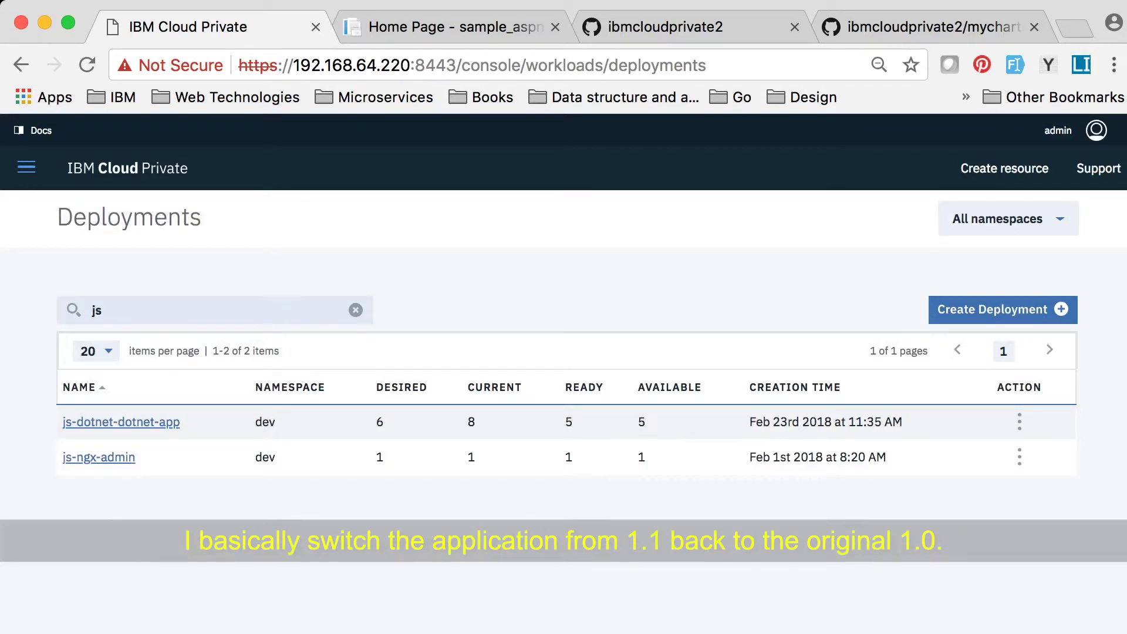
Check the rollback's replica status in the deployment details and view the version shown on the application's home page.
{"action": "key", "text": "Return"}
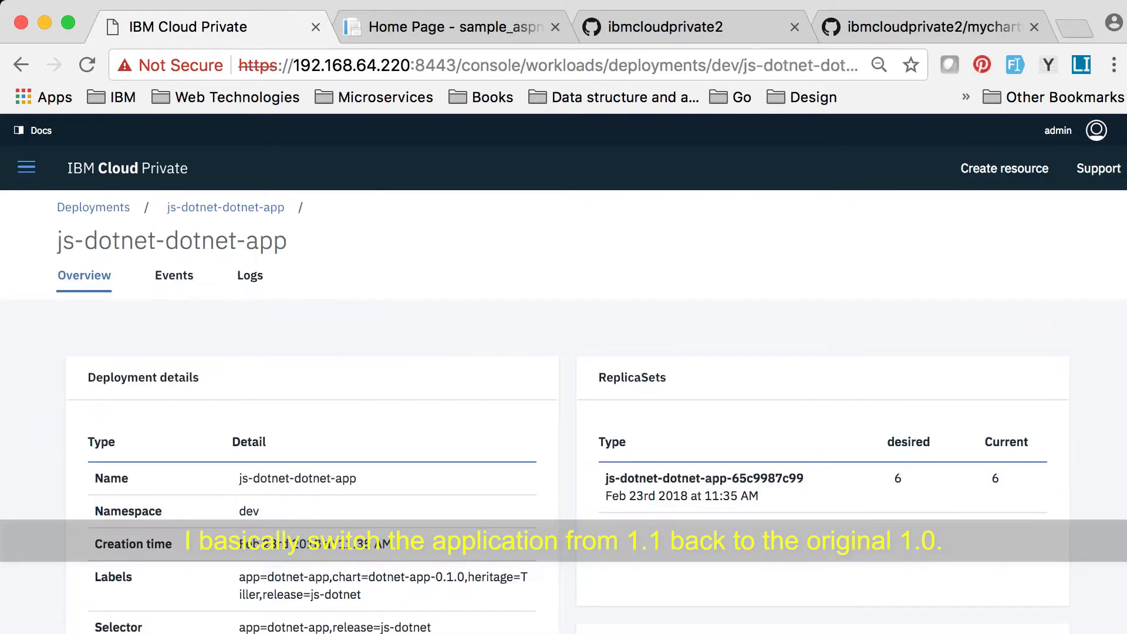
{"action": "scroll", "coordinate": [563, 411], "scroll_direction": "down", "scroll_amount": 7}
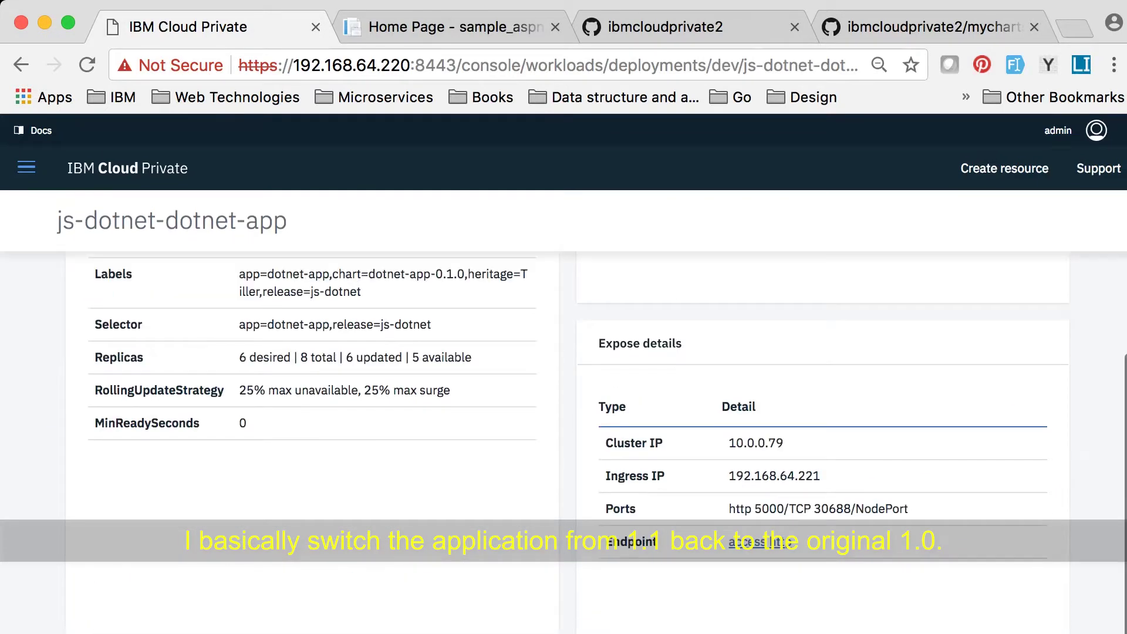
{"action": "key", "text": "super+2"}
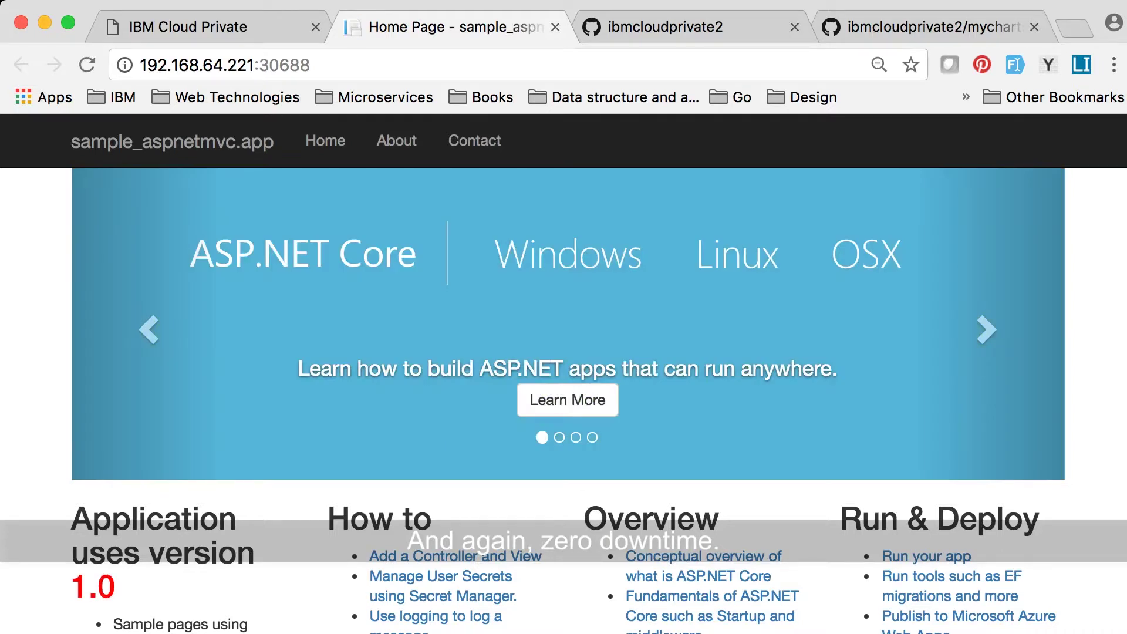